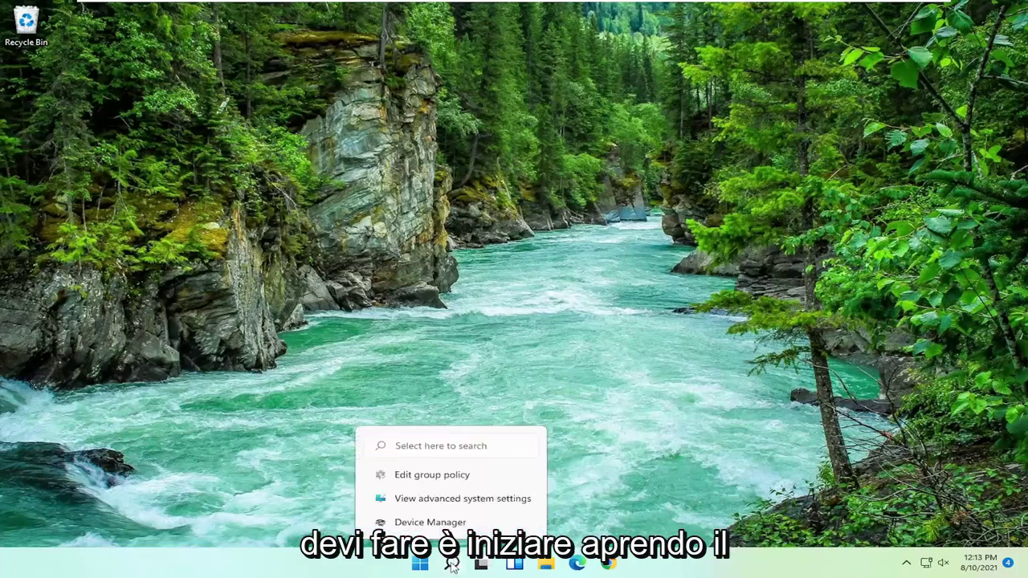
# Step: Search for 'regedit' and run Registry Editor as administrator
pyautogui.click(453, 566)
pyautogui.write('reged')
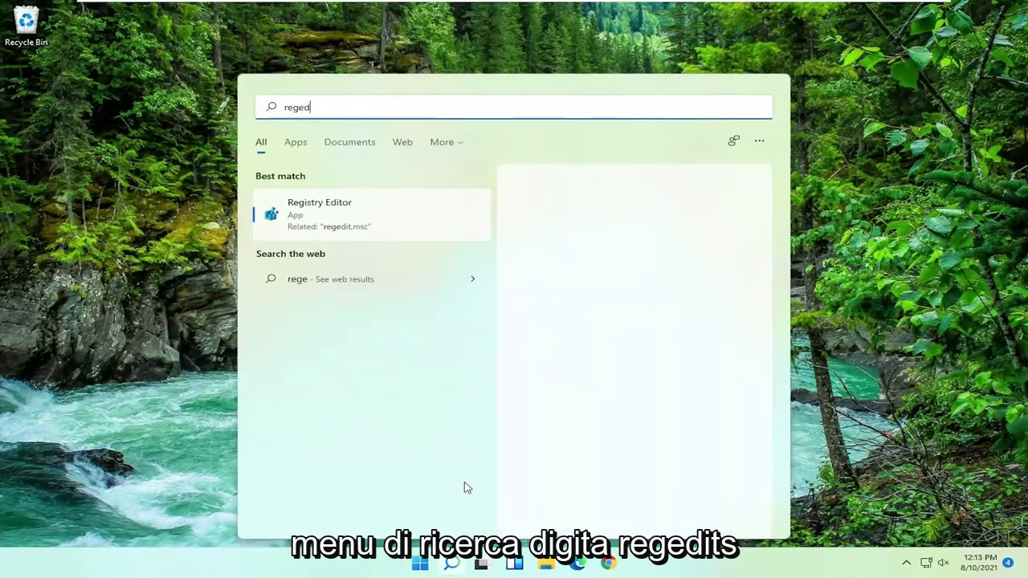
pyautogui.write('it')
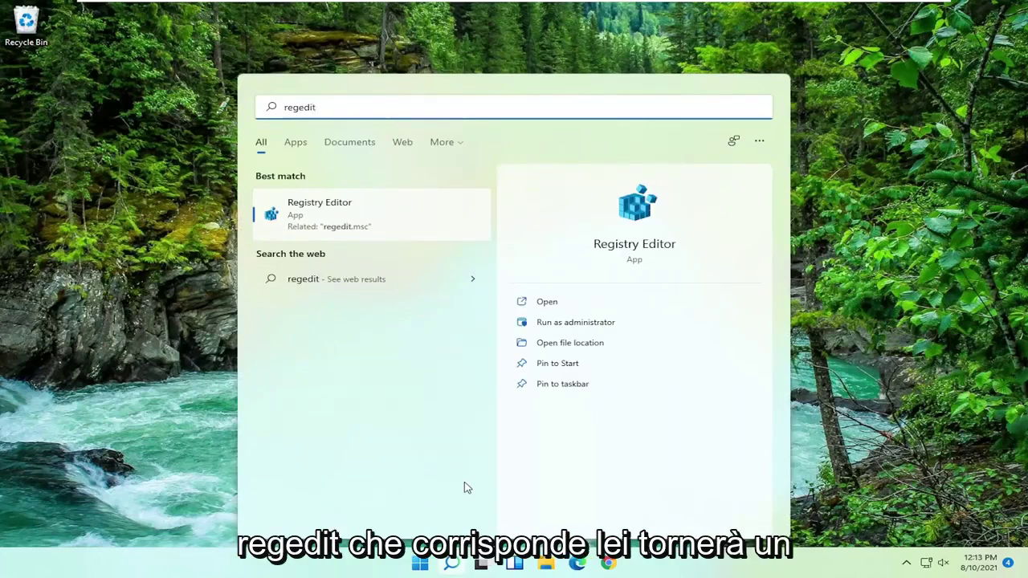
pyautogui.rightClick(356, 223)
pyautogui.click(441, 239)
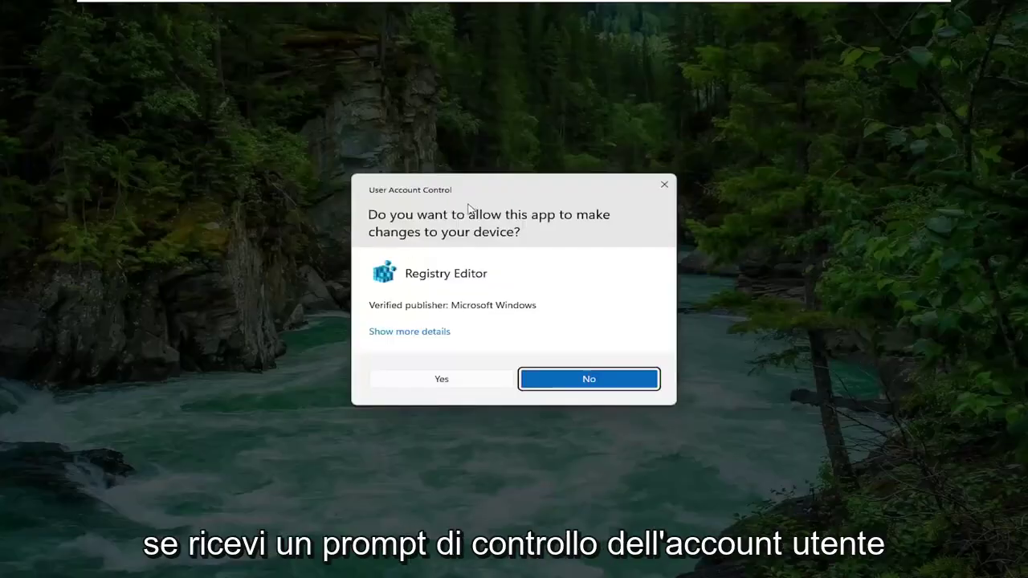
# Step: Approve the UAC prompt, collapse HKEY_LOCAL_MACHINE, and preview File > Export without saving
pyautogui.click(442, 381)
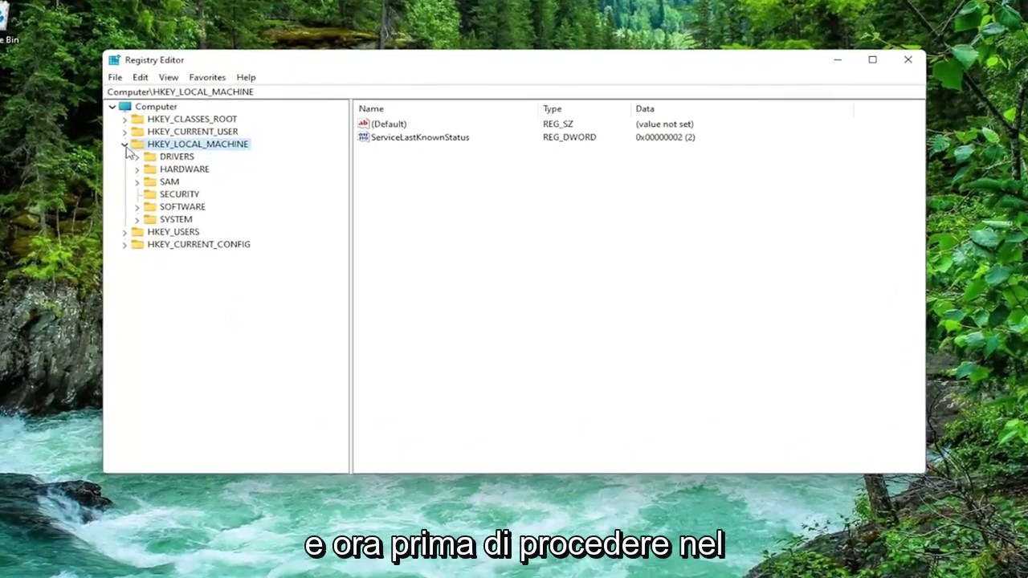
pyautogui.press('Left')
pyautogui.press('Left')
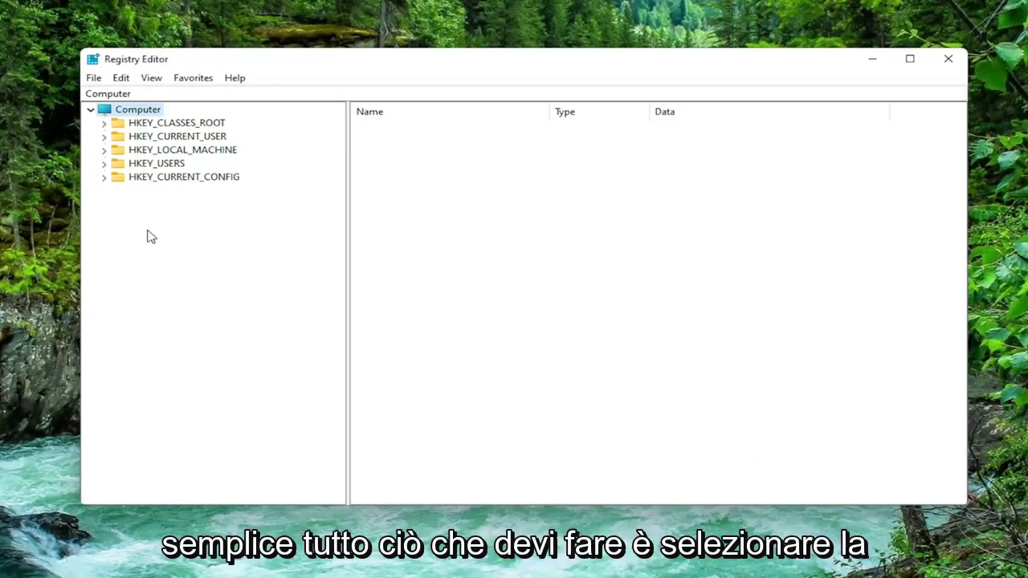
pyautogui.click(96, 78)
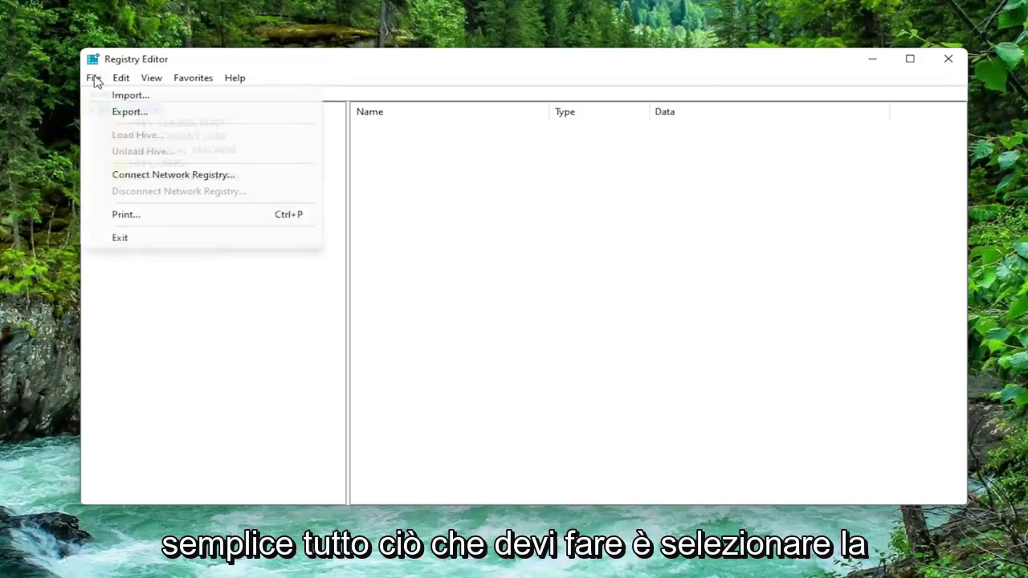
pyautogui.click(121, 112)
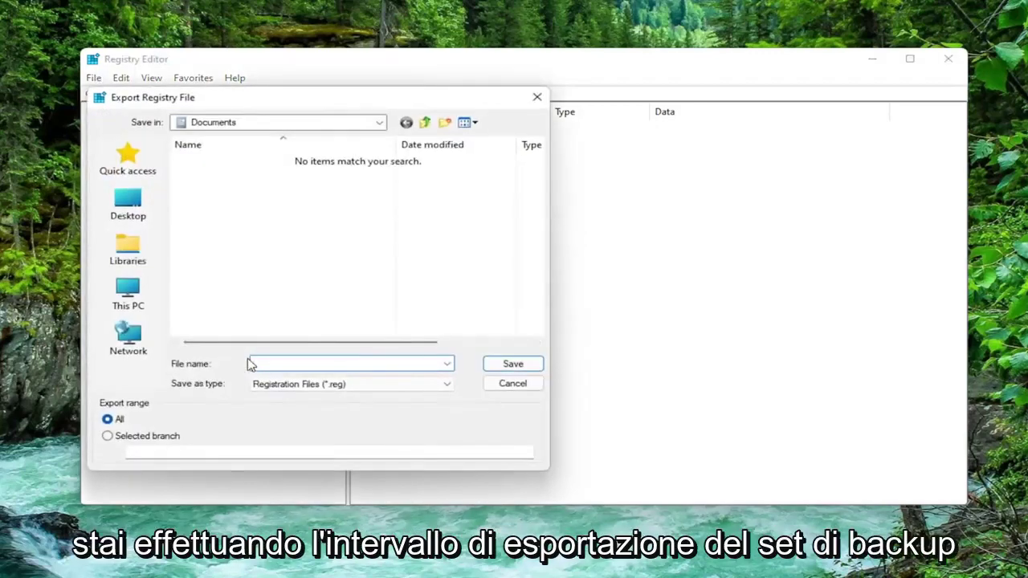
pyautogui.click(251, 364)
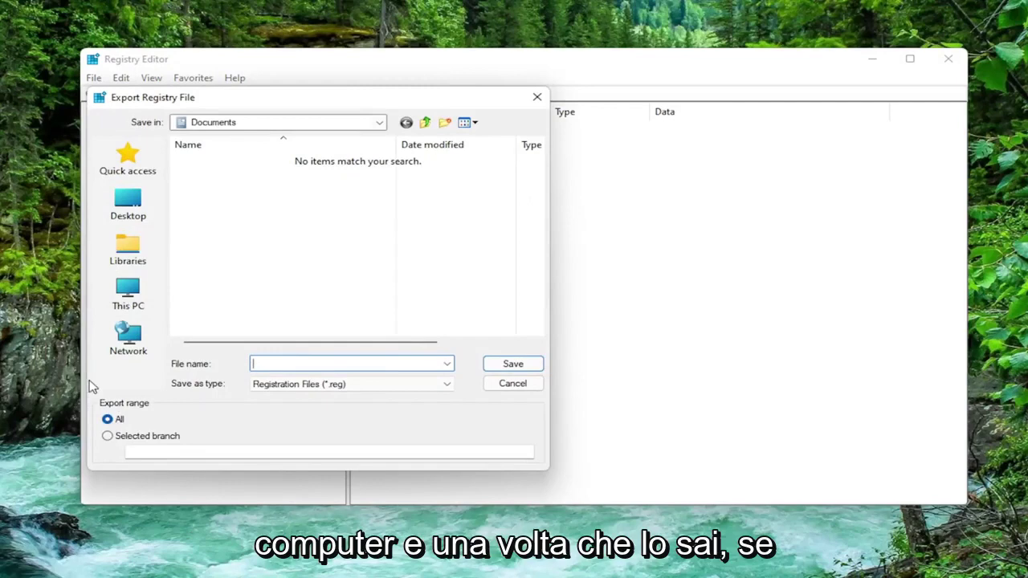
pyautogui.click(536, 98)
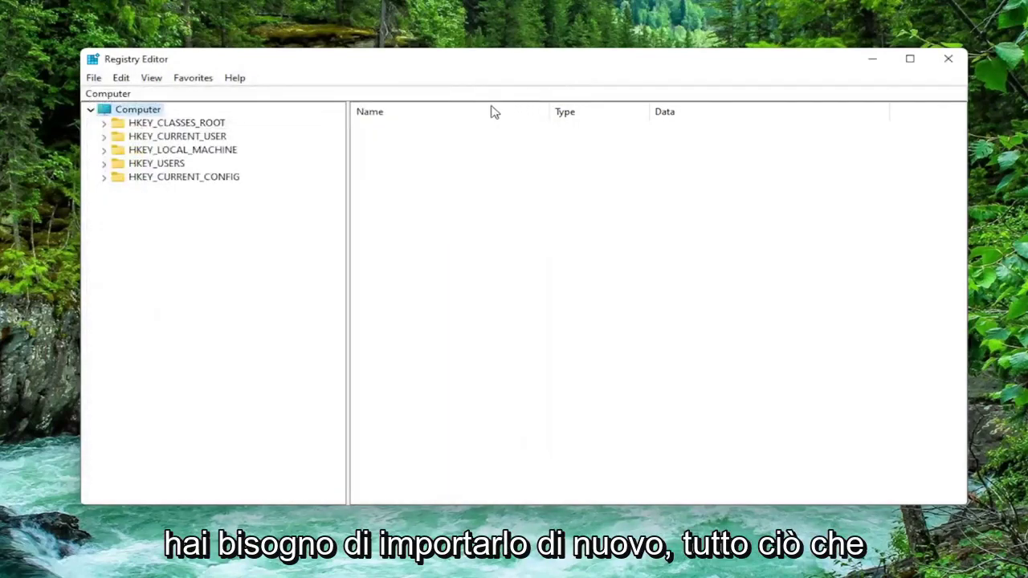
pyautogui.click(94, 78)
pyautogui.click(120, 97)
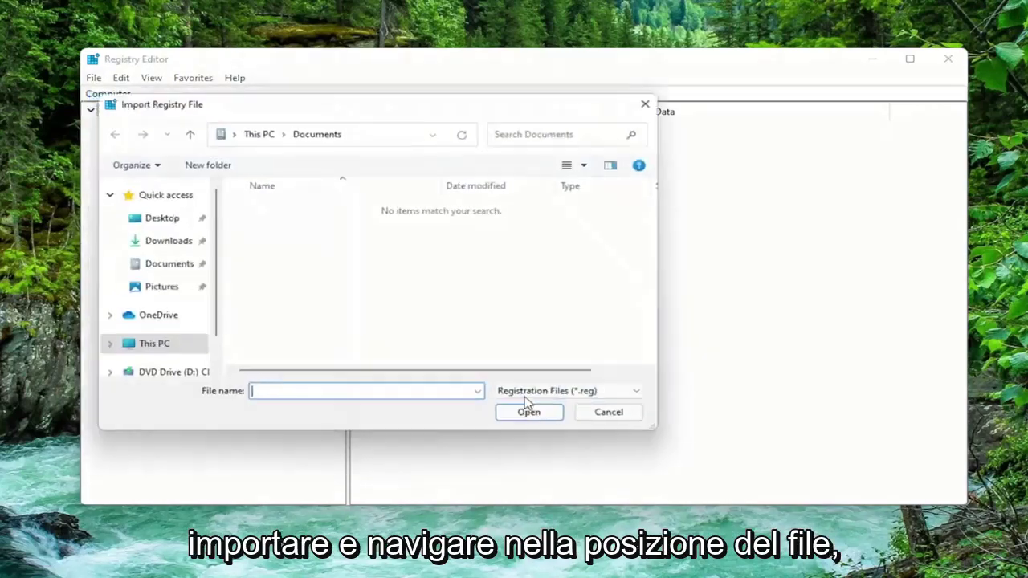
pyautogui.click(619, 422)
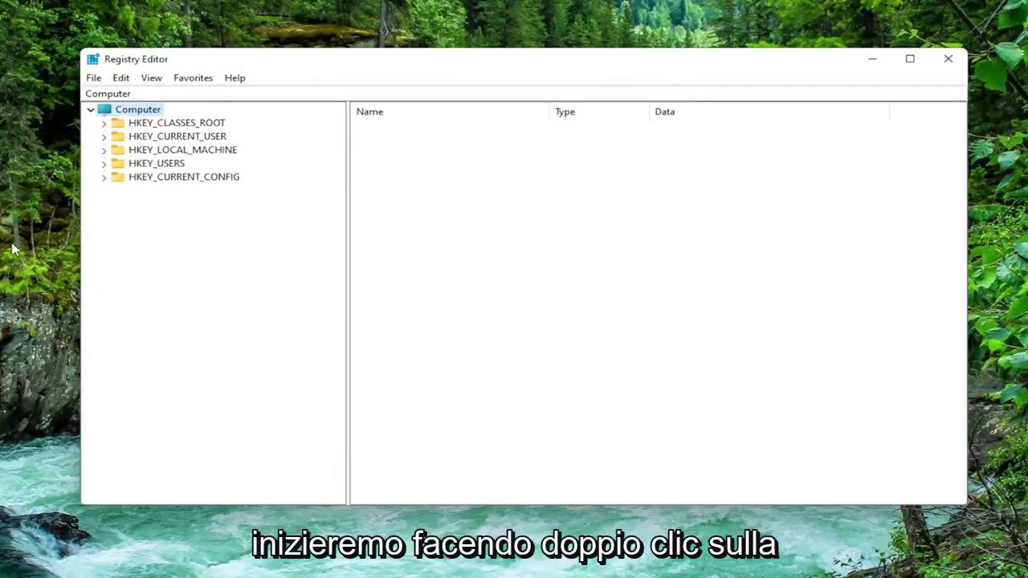
# Step: Drill through HKEY_LOCAL_MACHINE > SOFTWARE > Policies > Microsoft and expand Windows Defender to show Policy Manager
pyautogui.doubleClick(167, 153)
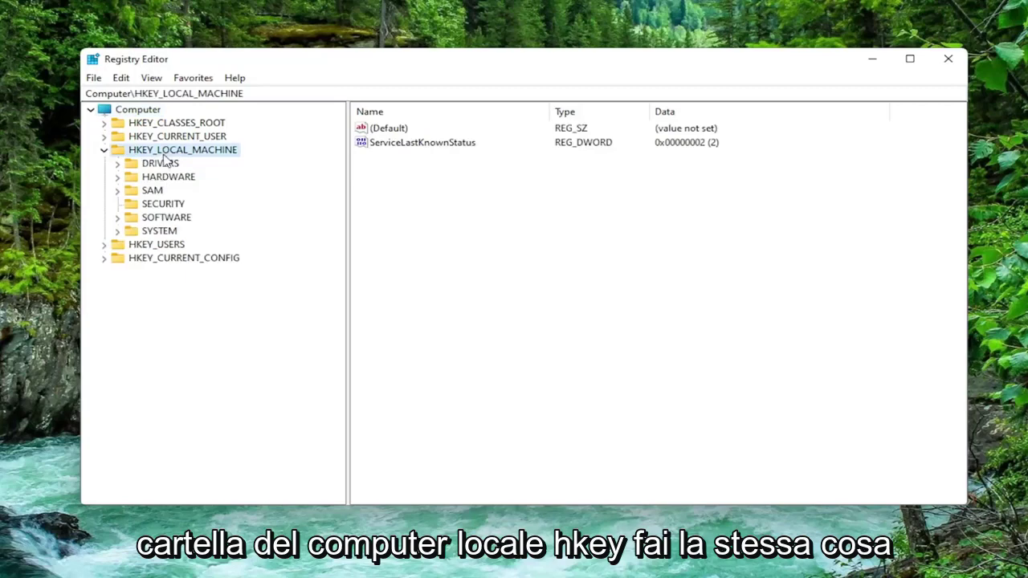
pyautogui.doubleClick(159, 218)
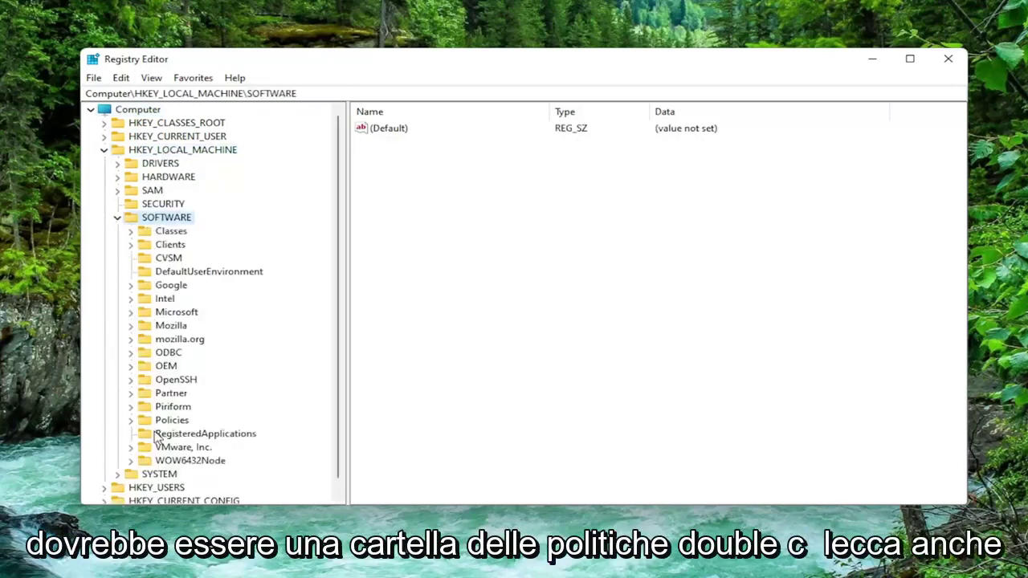
pyautogui.doubleClick(158, 424)
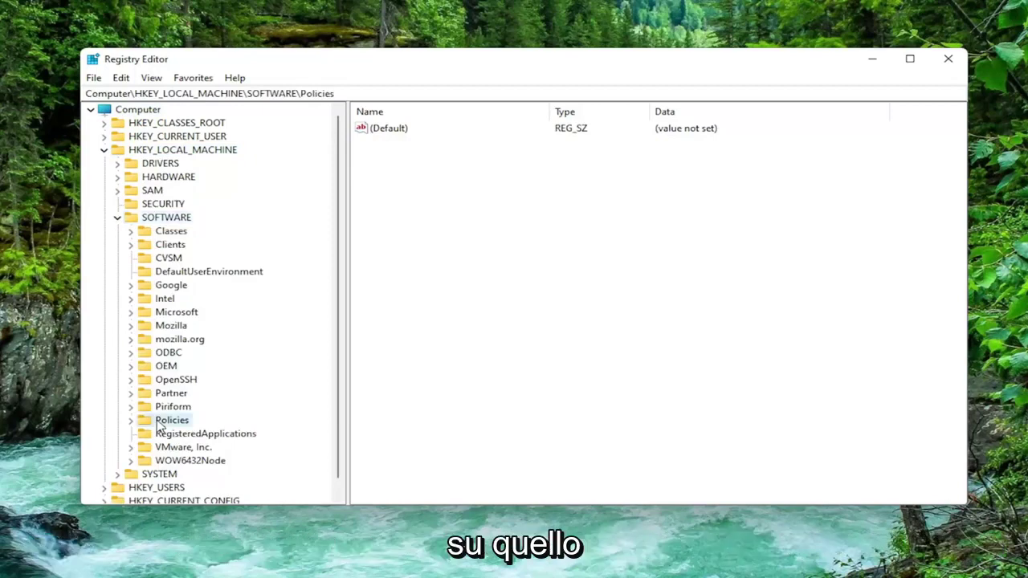
pyautogui.click(190, 435)
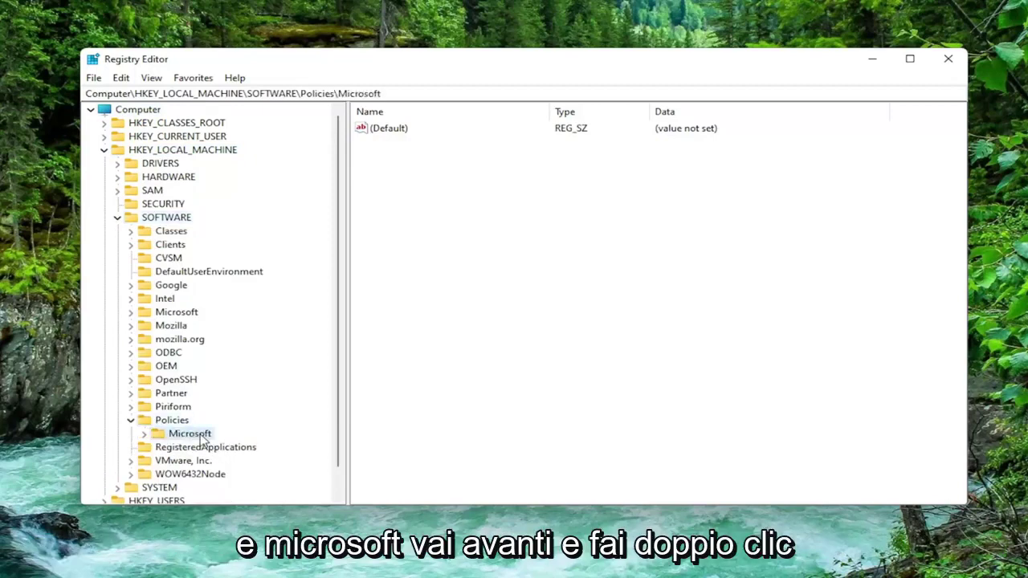
pyautogui.doubleClick(201, 438)
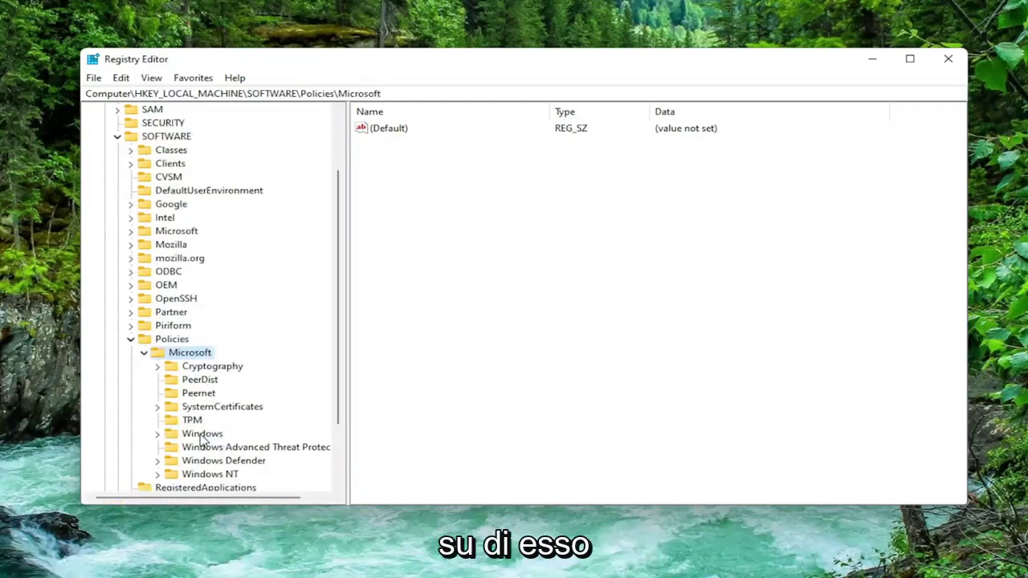
pyautogui.scroll(-2, 205, 430)
pyautogui.click(209, 382)
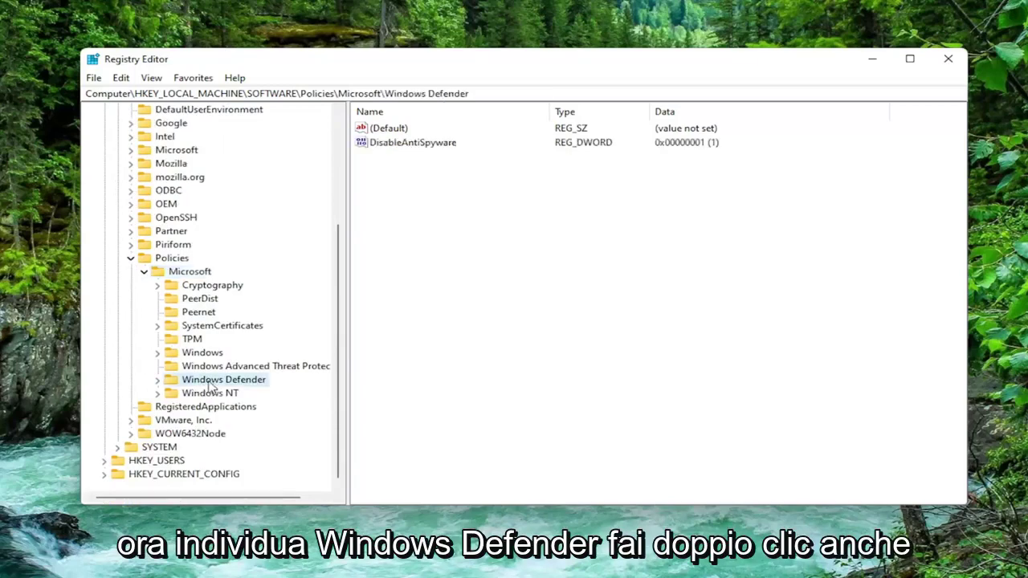
pyautogui.doubleClick(210, 384)
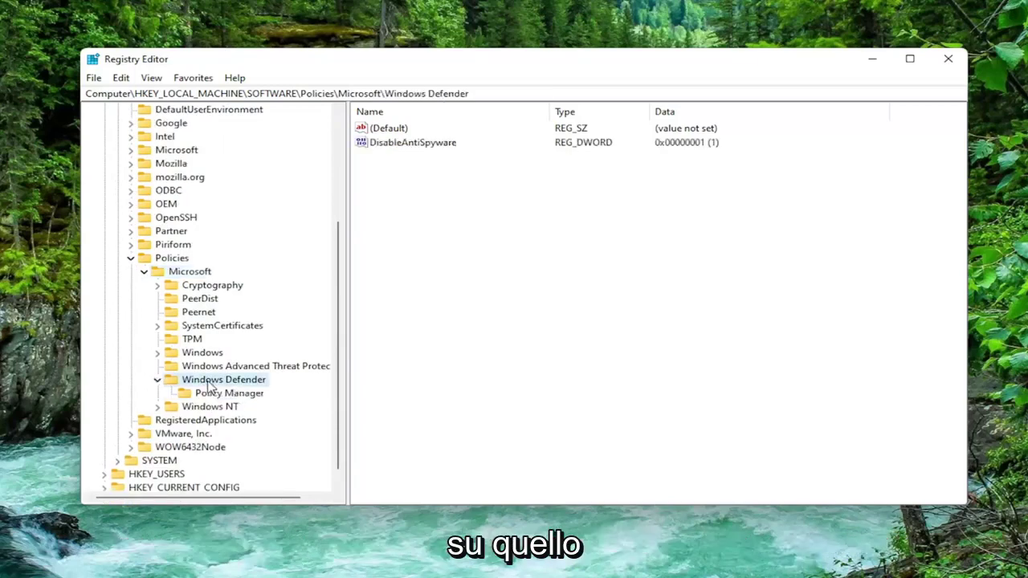
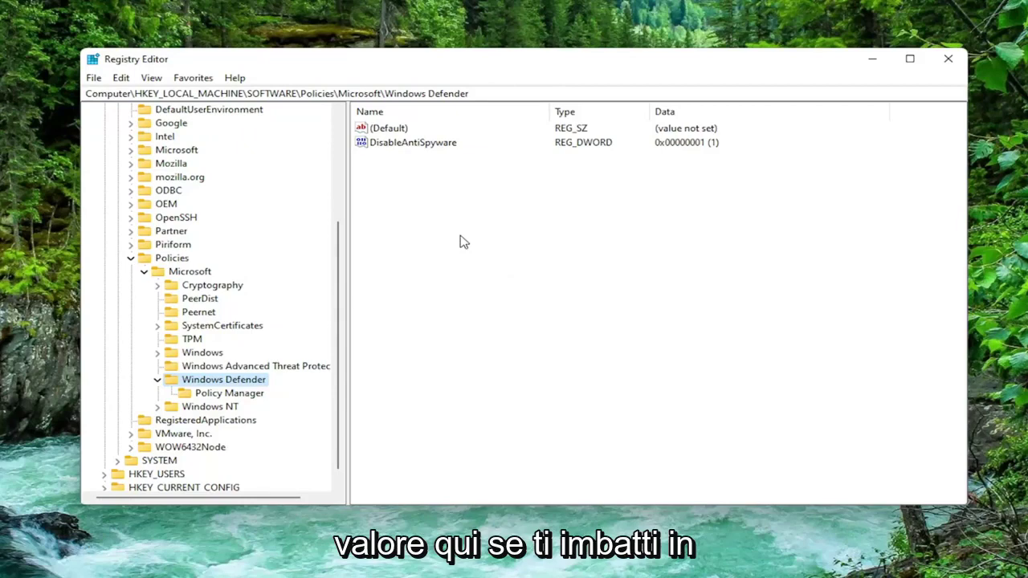
# Step: Delete the DisableAntiSpyware value and confirm, leaving only (Default) in the Windows Defender key
pyautogui.rightClick(421, 147)
pyautogui.click(460, 195)
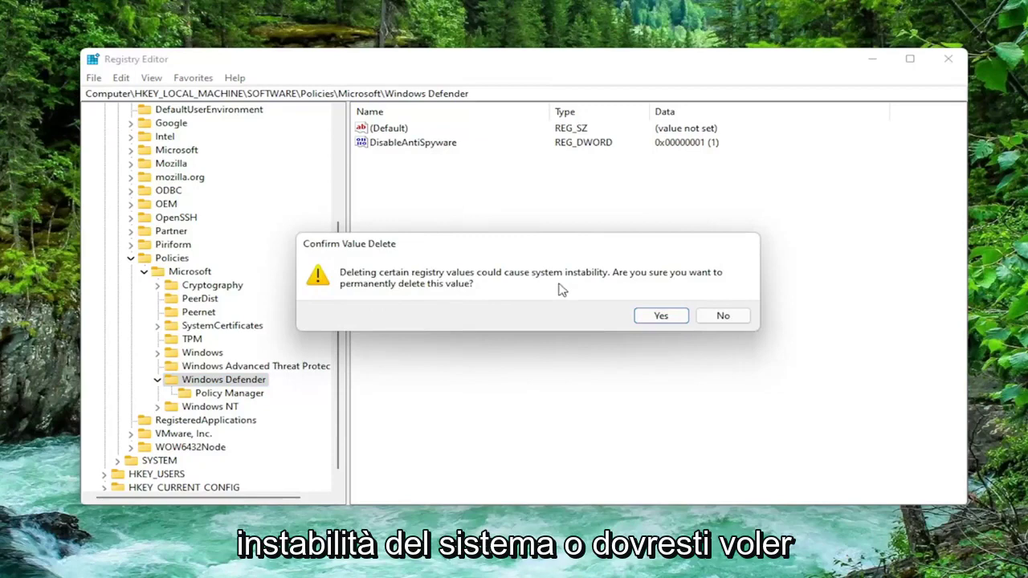
pyautogui.click(664, 317)
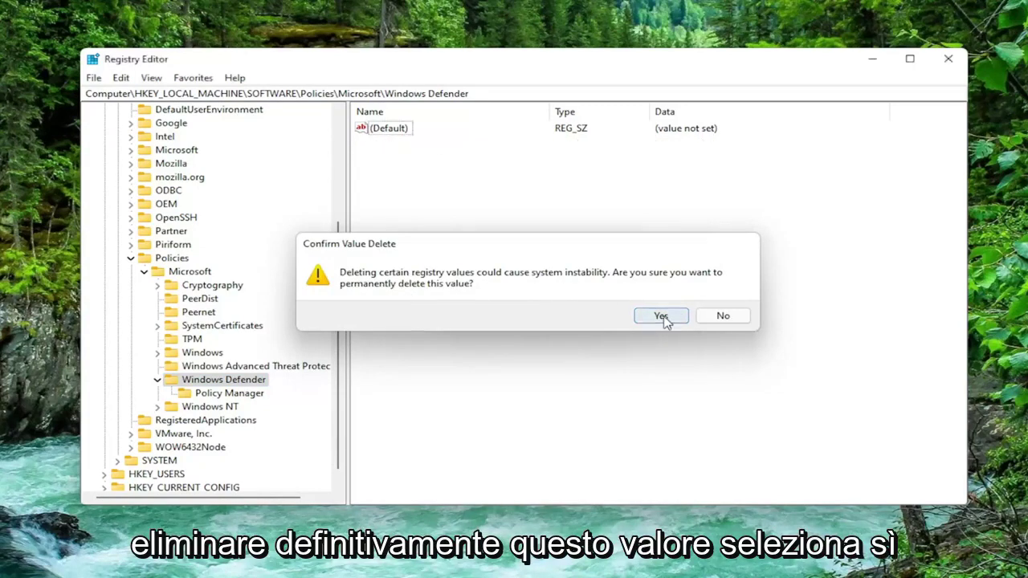
# Step: Collapse Windows Defender, Microsoft, Policies, SOFTWARE and HKEY_LOCAL_MACHINE back to the Computer root
pyautogui.click(158, 379)
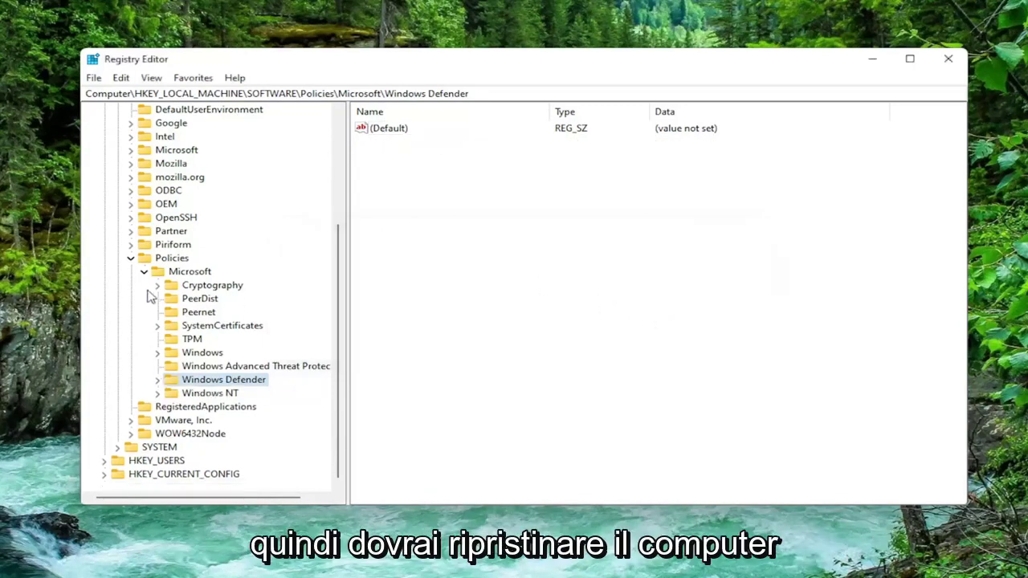
pyautogui.click(144, 272)
pyautogui.click(131, 392)
pyautogui.click(118, 202)
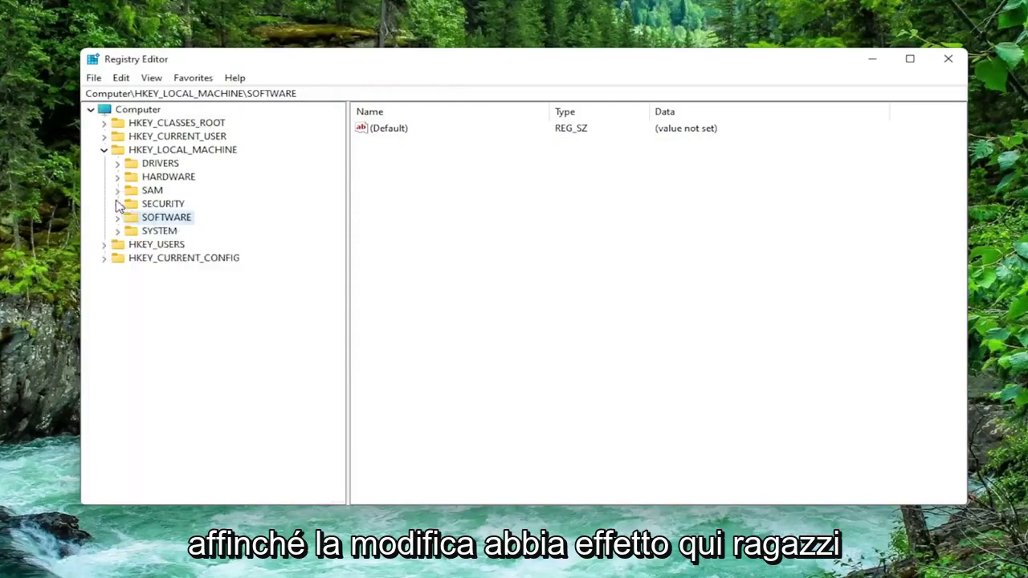
pyautogui.click(103, 137)
pyautogui.click(137, 110)
# Step: Close Registry Editor and restart Windows from the Start button's shut-down options
pyautogui.click(948, 58)
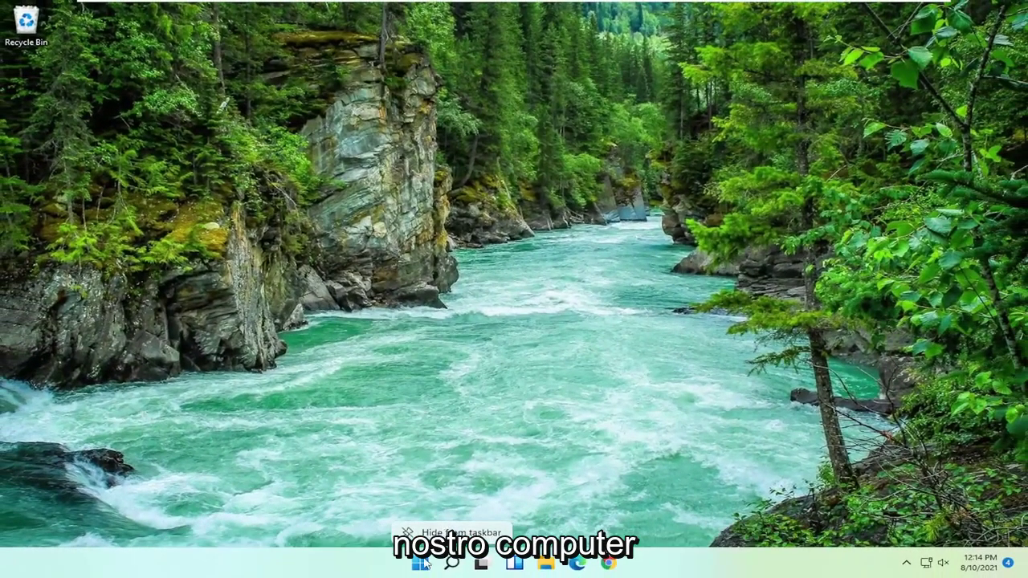
pyautogui.rightClick(420, 574)
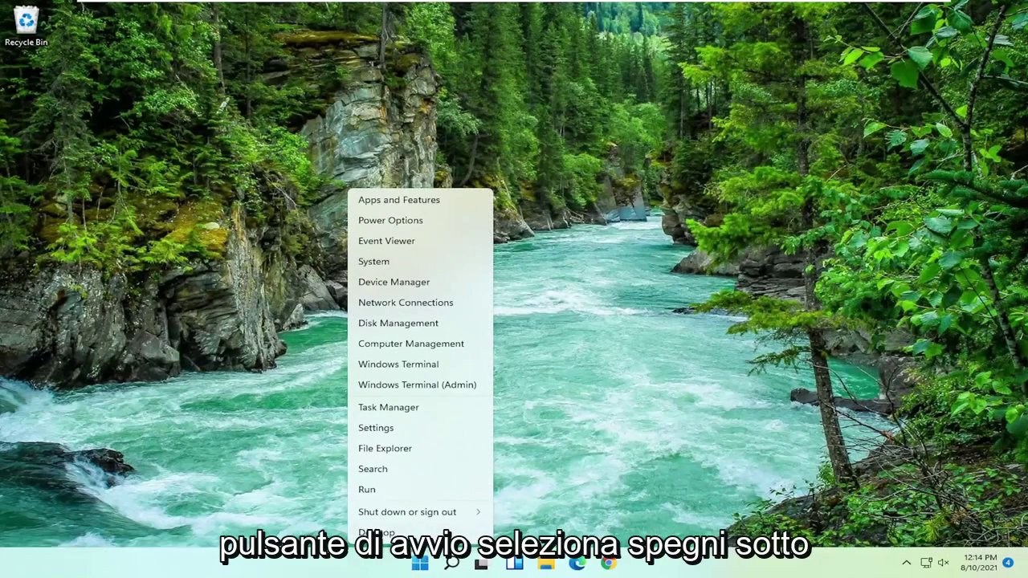
pyautogui.moveTo(391, 521)
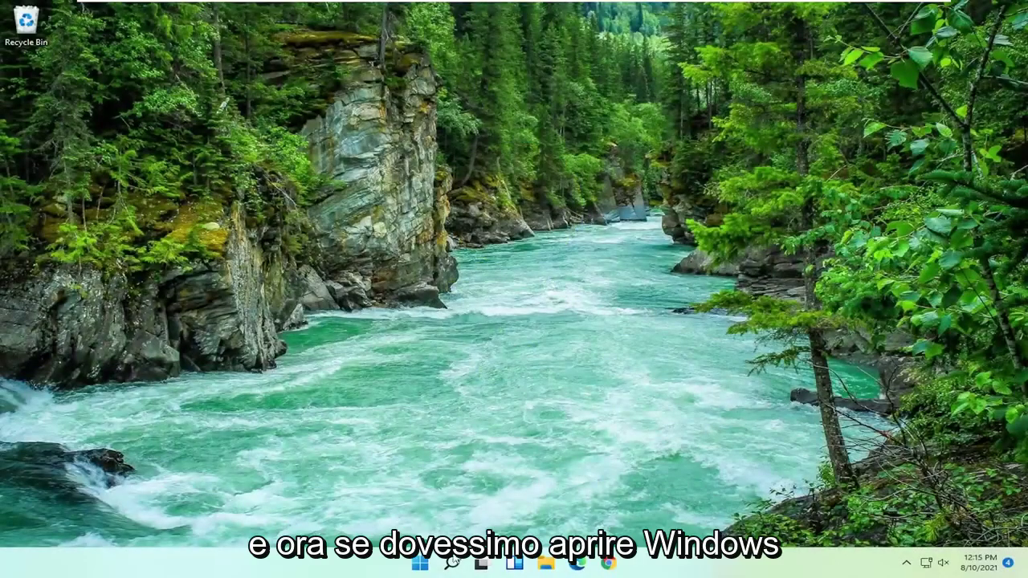
# Step: Search for 'windows security', launch Windows Security, and move its window up and left
pyautogui.click(448, 569)
pyautogui.write('w')
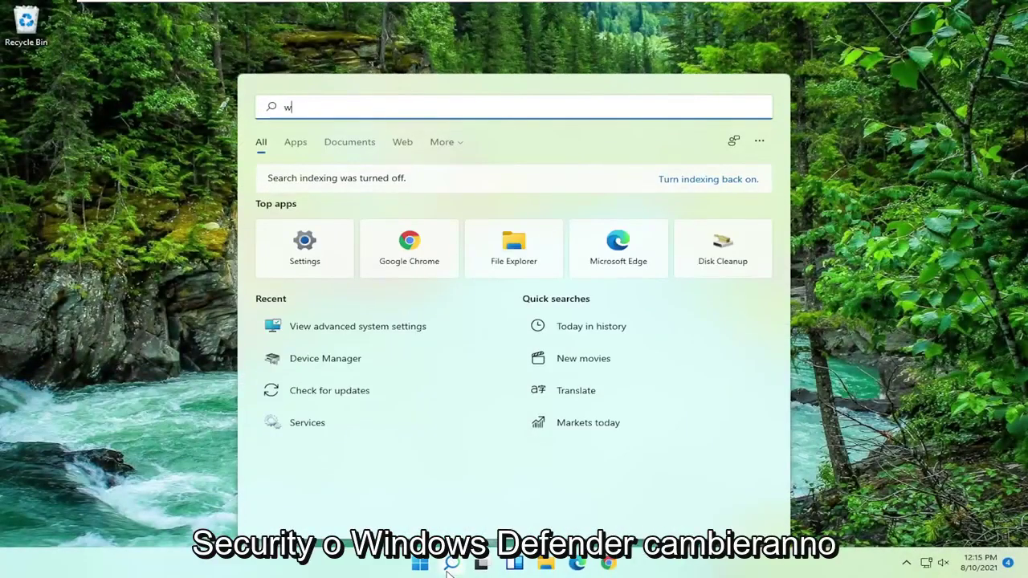
pyautogui.write('indows security')
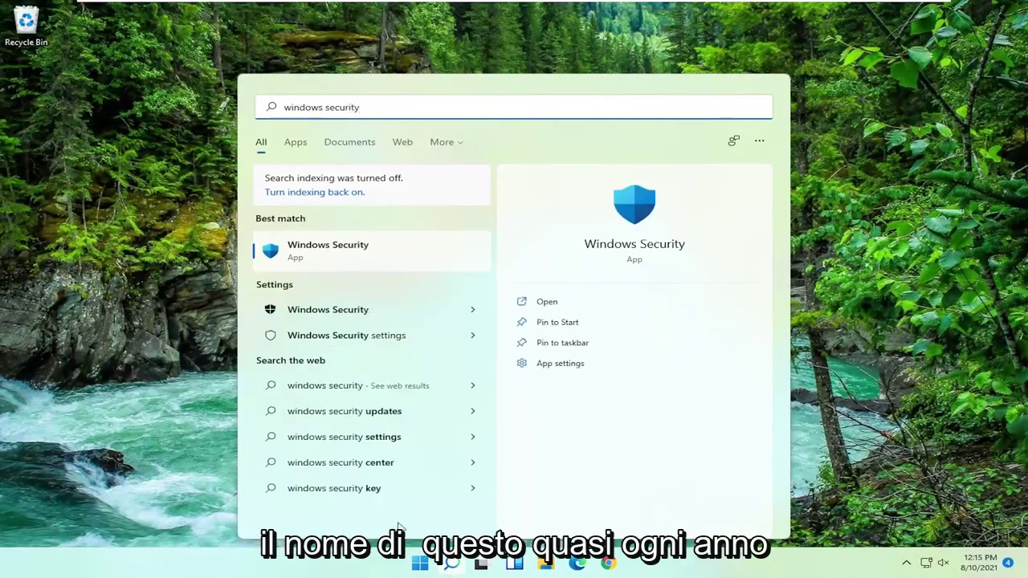
pyautogui.click(321, 252)
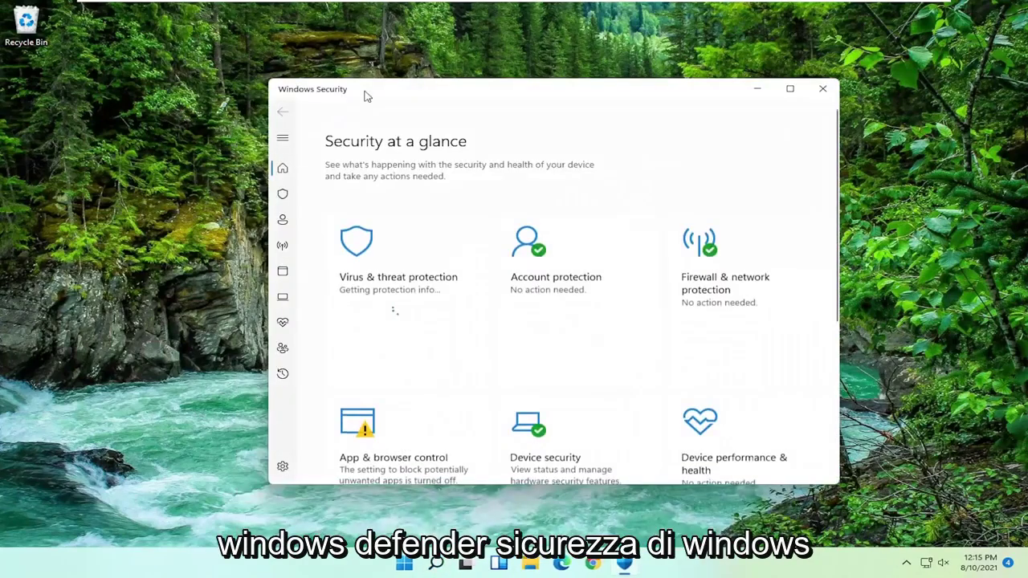
pyautogui.moveTo(372, 90); pyautogui.dragTo(340, 67)
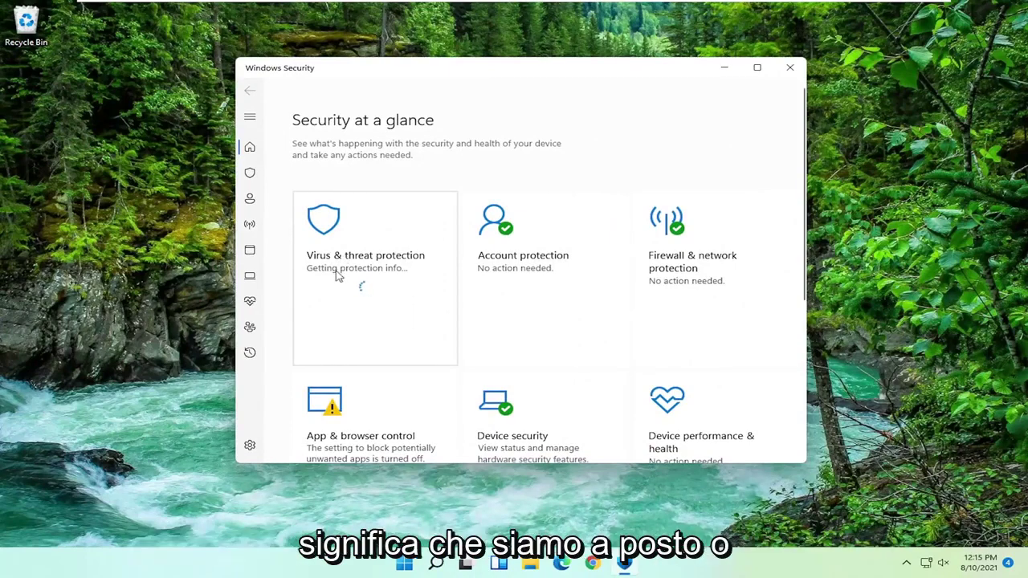
# Step: Open the Virus & threat protection card from the Security at a glance dashboard
pyautogui.click(378, 270)
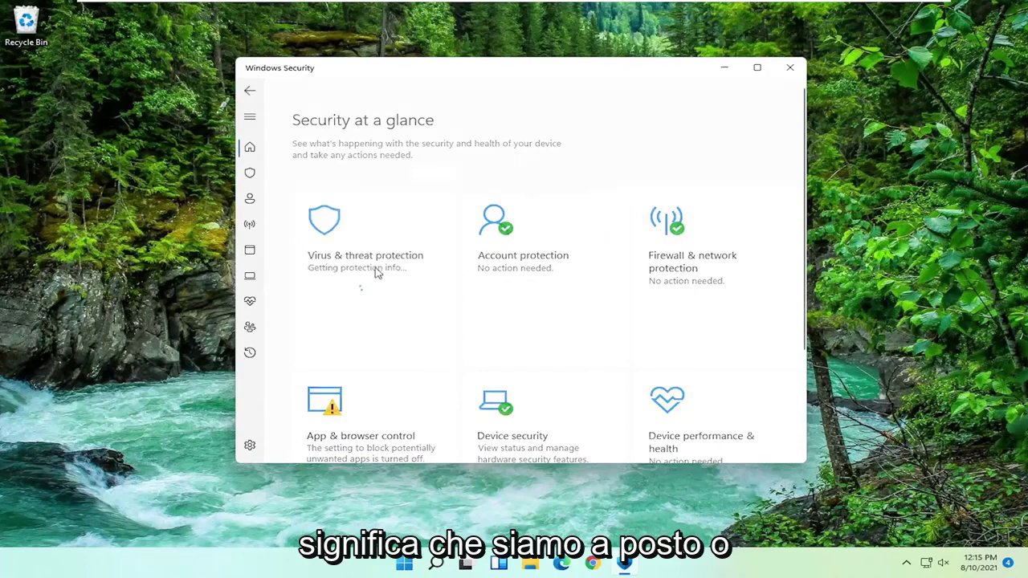